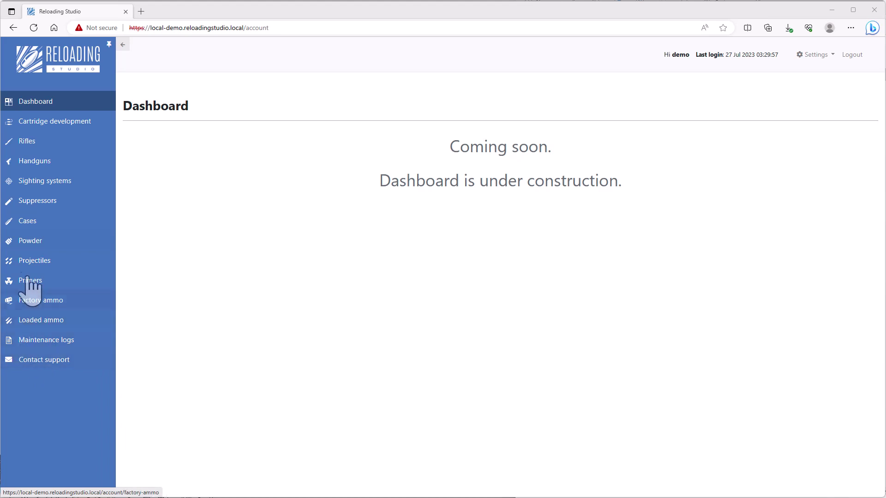
Look over the powder inventory and open the projectiles inventory
left_click(26, 241)
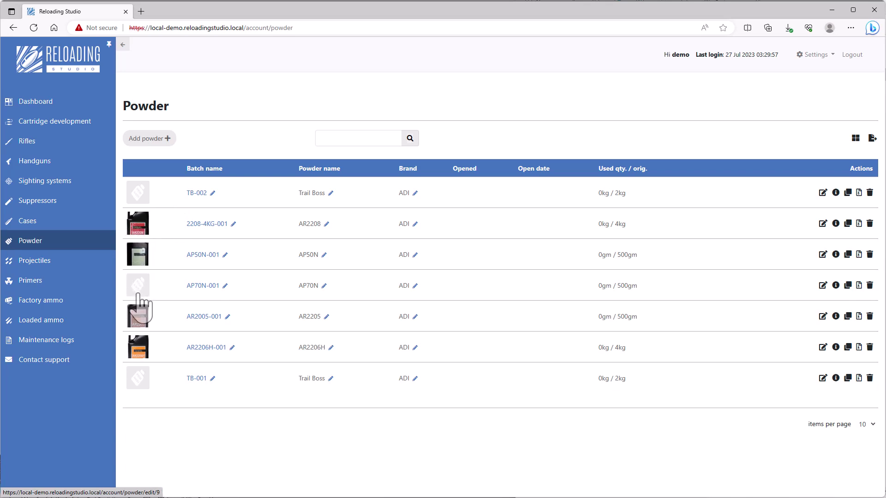
left_click(44, 272)
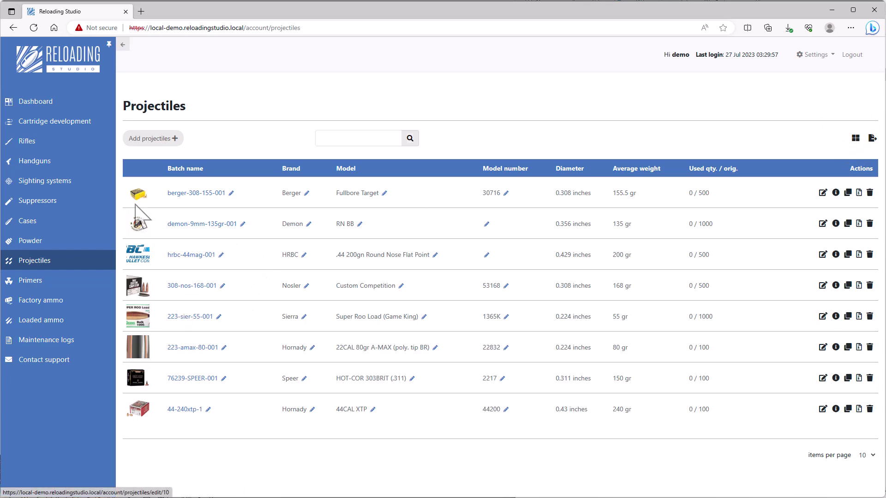
Browse the projectiles in the mosaic view and return to the list view
left_click(855, 139)
scroll(496, 237, "down", 1)
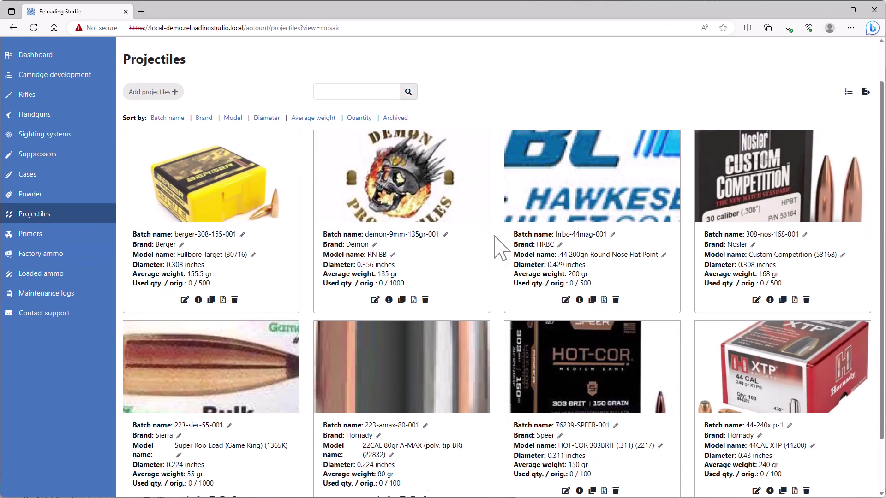
scroll(498, 247, "down", 1)
scroll(498, 249, "up", 2)
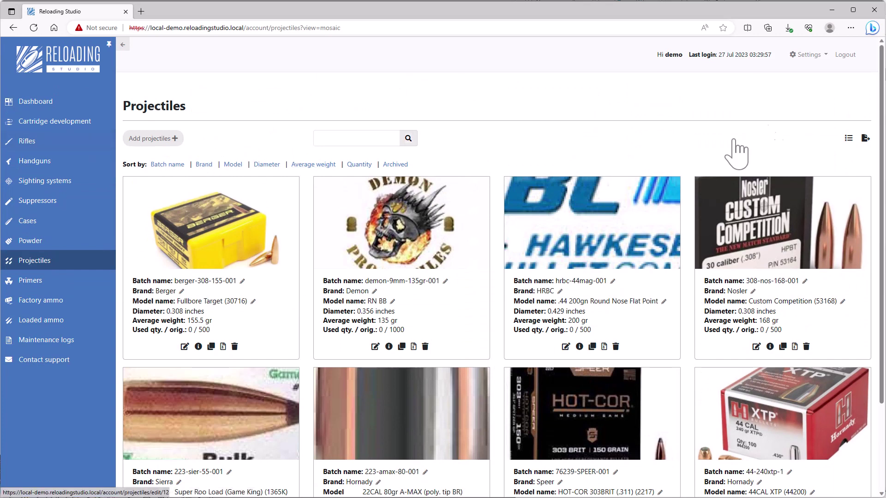
left_click(847, 138)
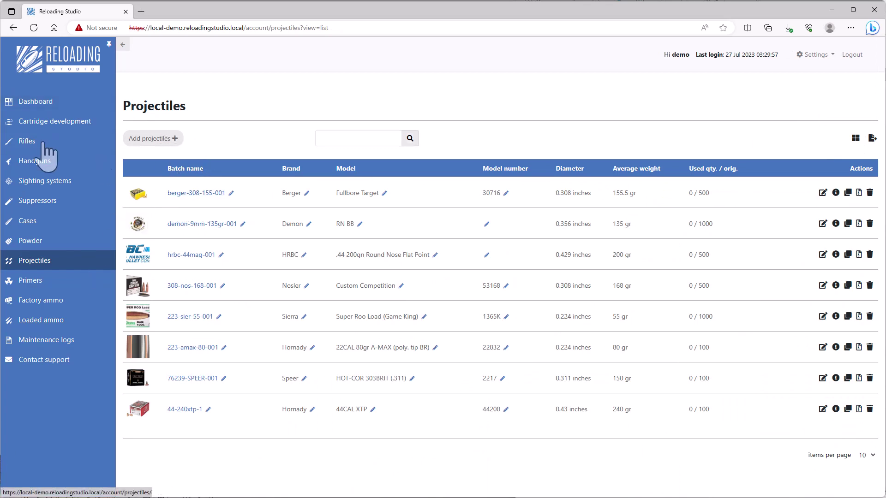
Open the berger-308-155-001 projectile batch and add lab-server.jpg to its files awaiting upload
left_click(182, 194)
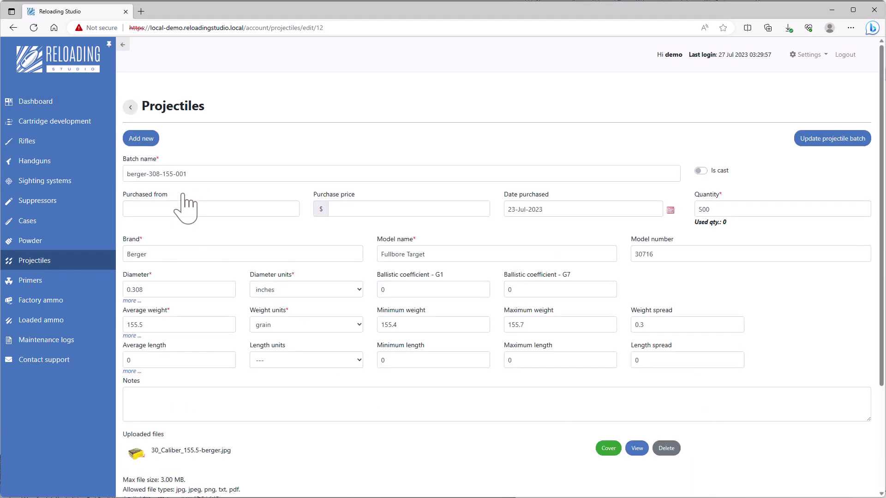
scroll(313, 325, "down", 3)
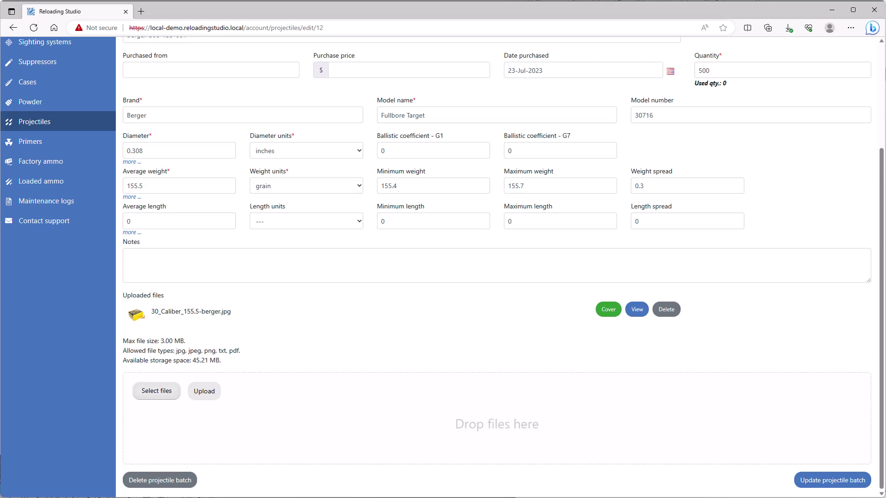
left_click_drag(846, 44, 464, 421)
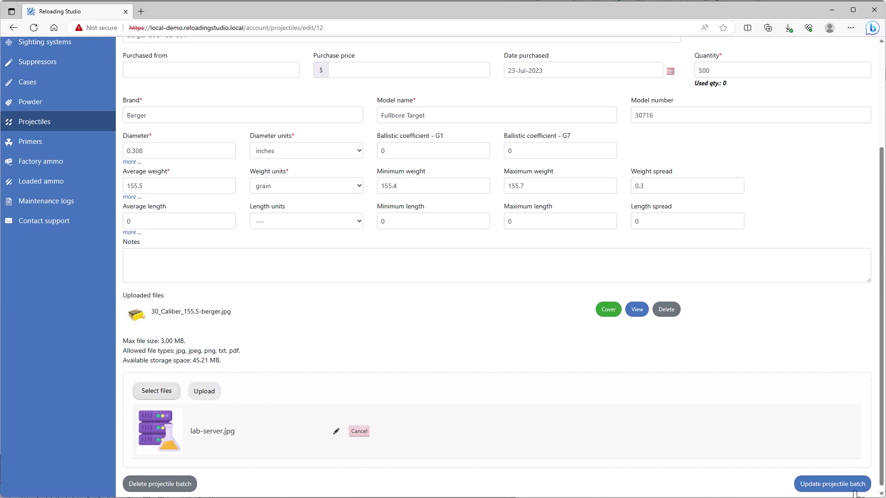
Upload lab-server.jpg to the berger-308-155-001 batch, save the batch and return to the projectiles list
left_click(820, 488)
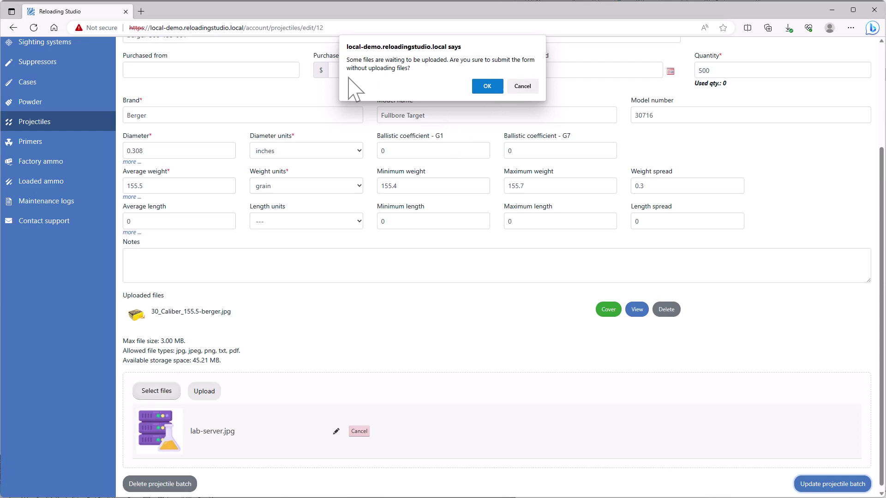
left_click(526, 88)
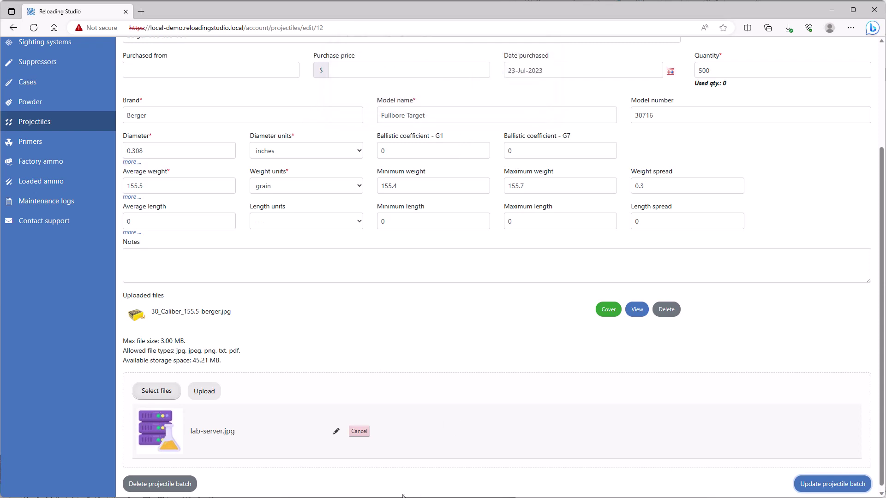
left_click(212, 397)
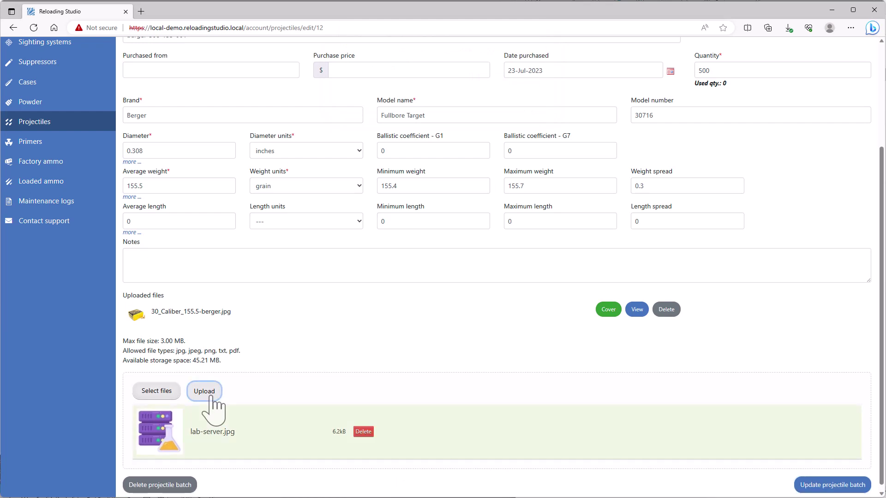
left_click(837, 485)
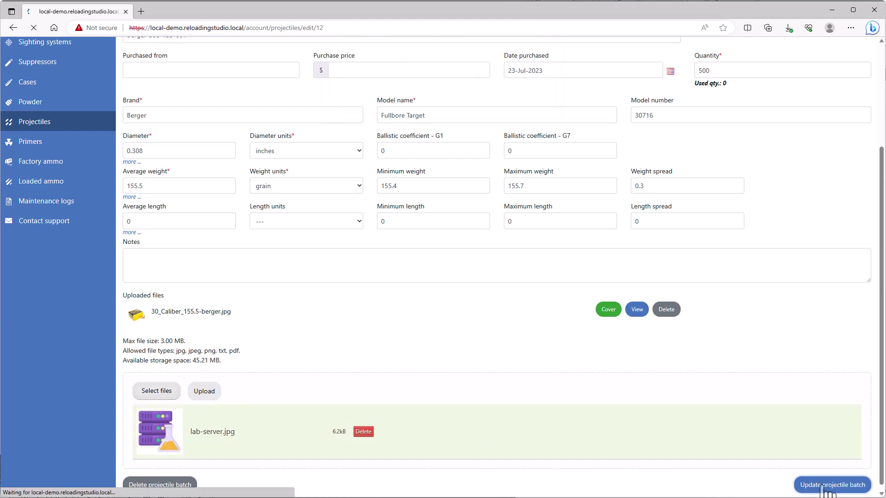
scroll(357, 270, "down", 5)
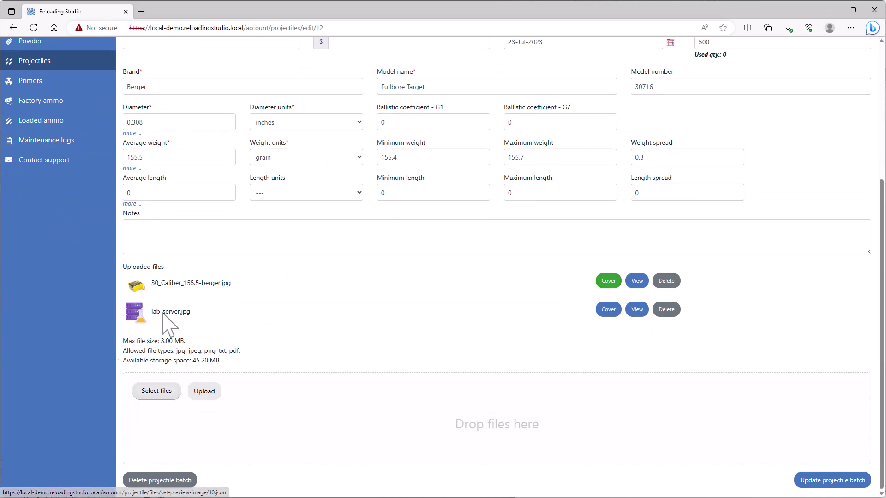
scroll(134, 102, "up", 5)
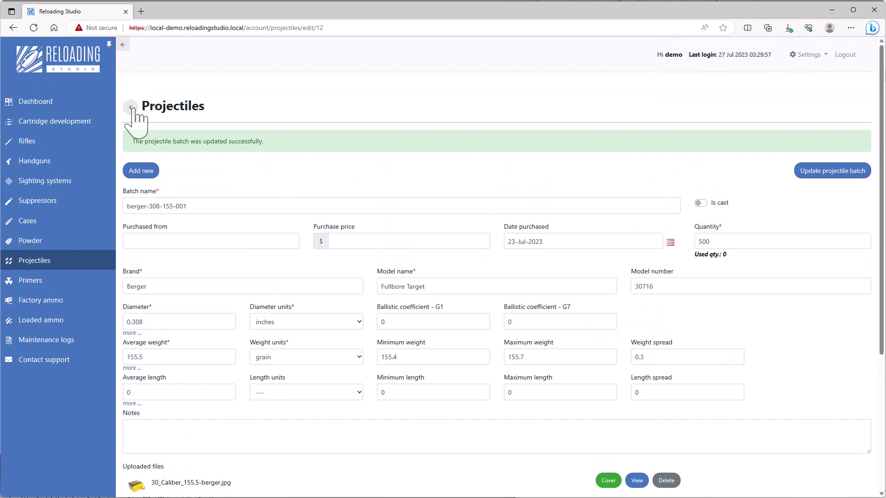
left_click(131, 108)
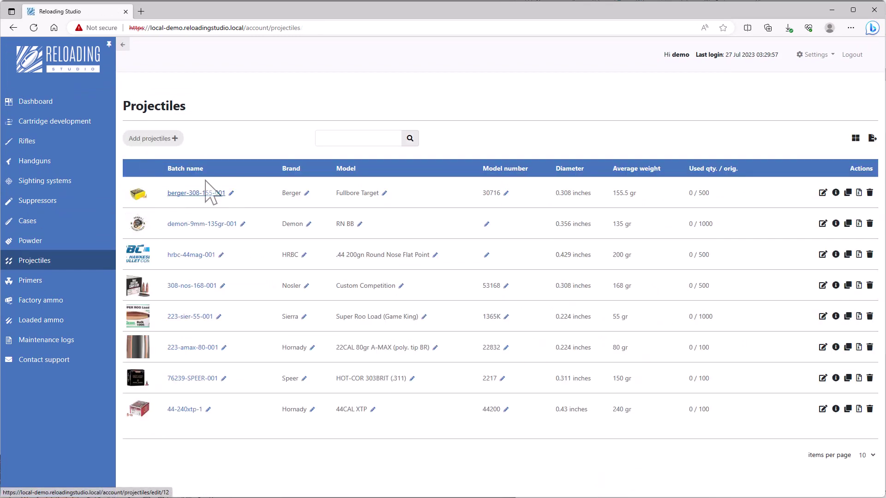
Make lab-server.jpg the cover image of the berger-308-155-001 batch, save it and check the thumbnail in the projectiles list
left_click(198, 194)
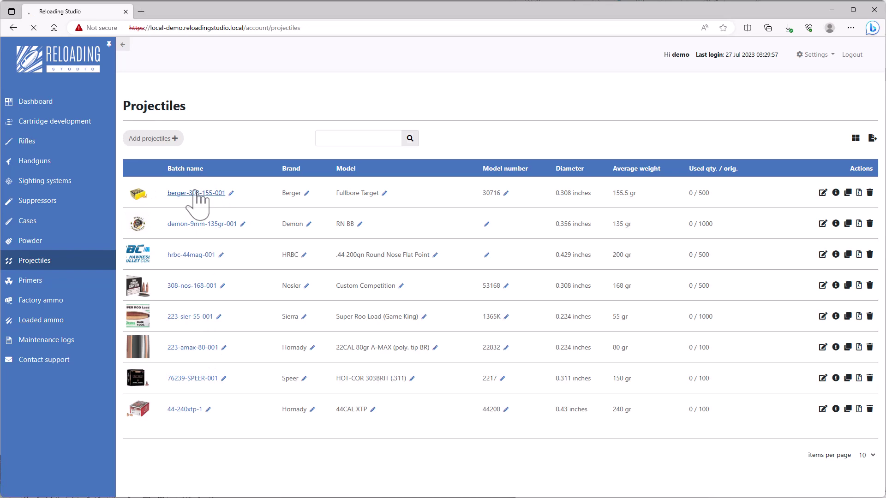
scroll(323, 300, "down", 3)
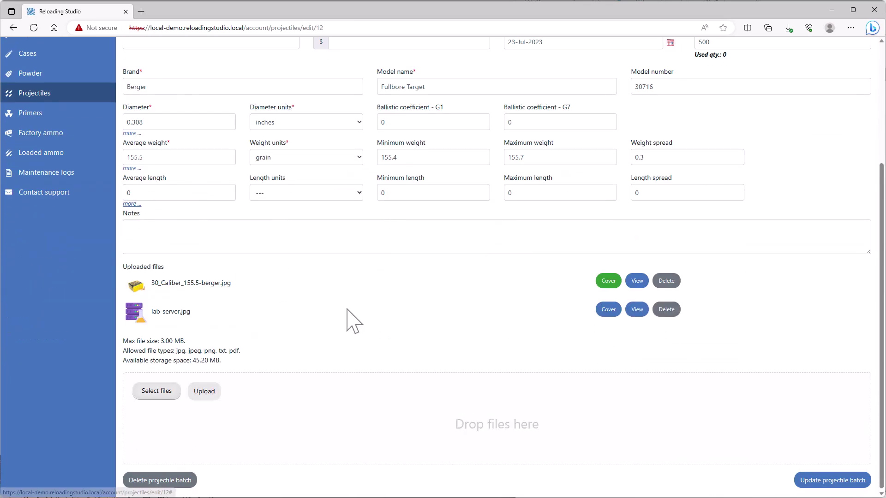
left_click(605, 311)
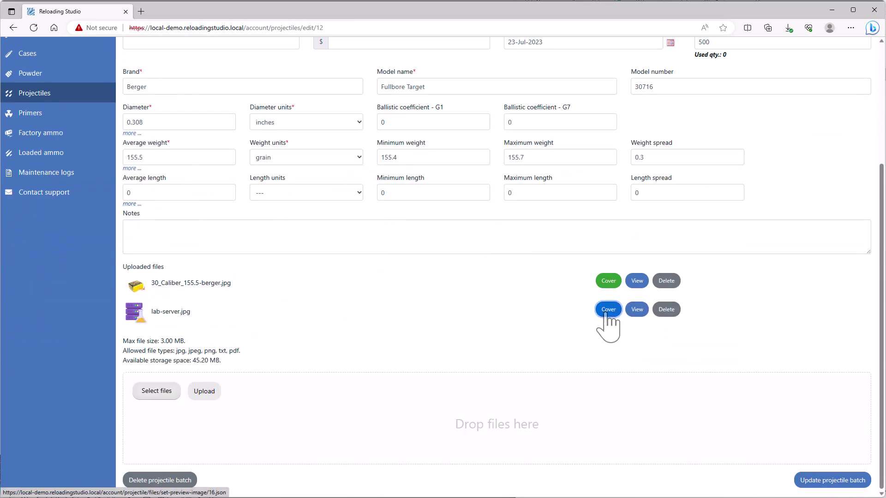
left_click(857, 480)
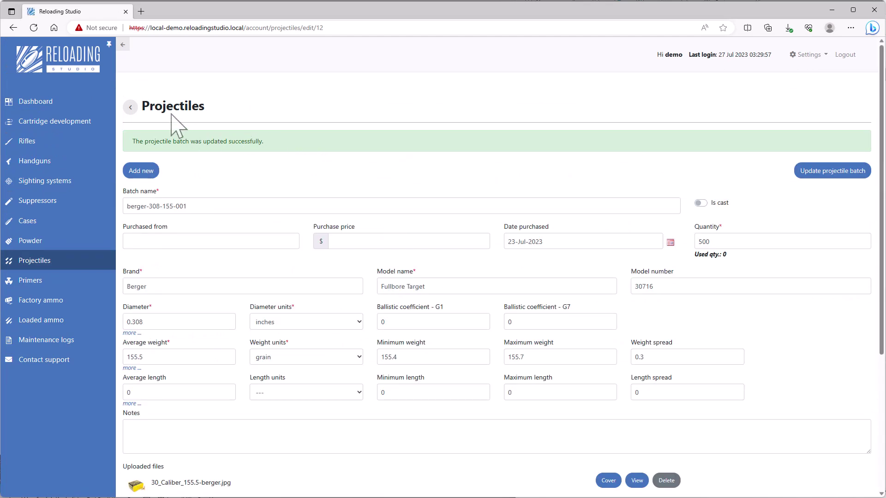
left_click(130, 107)
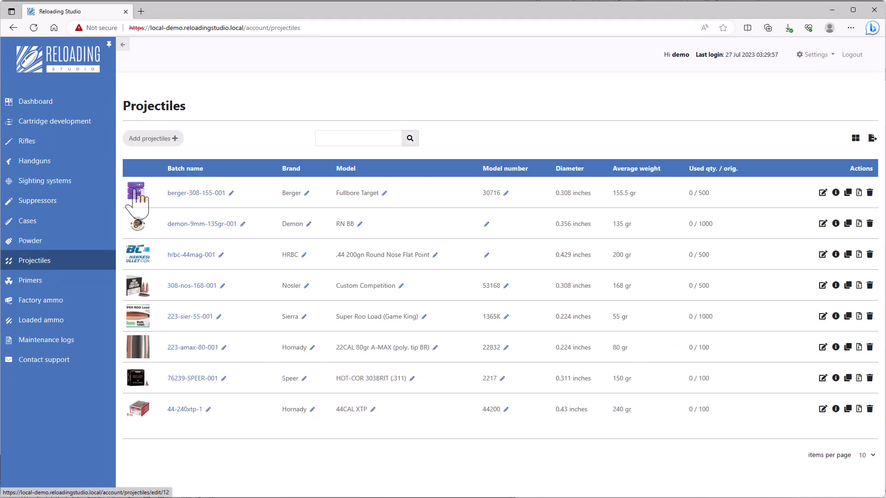
Upload lab.png and lab-server.jpg together to the berger-308-155-001 batch and save the batch
left_click(196, 193)
scroll(431, 323, "down", 3)
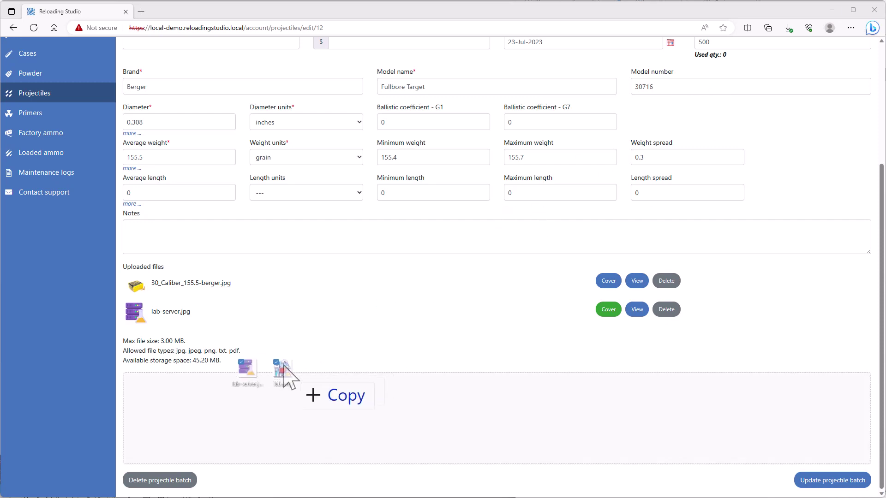
left_click_drag(270, 395, 259, 421)
scroll(259, 421, "down", 2)
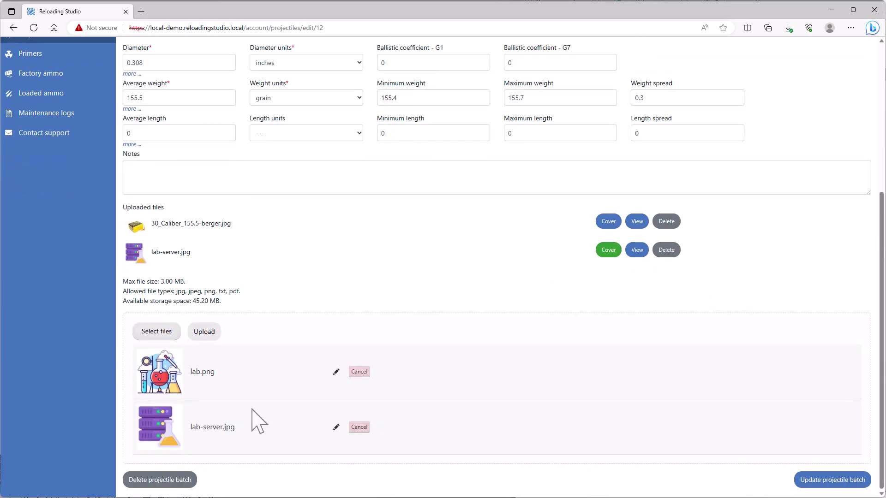
left_click(204, 333)
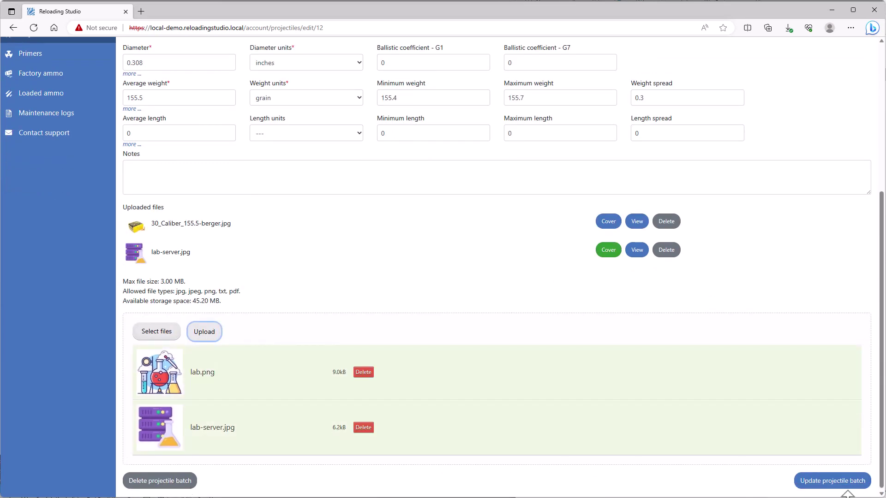
left_click(836, 484)
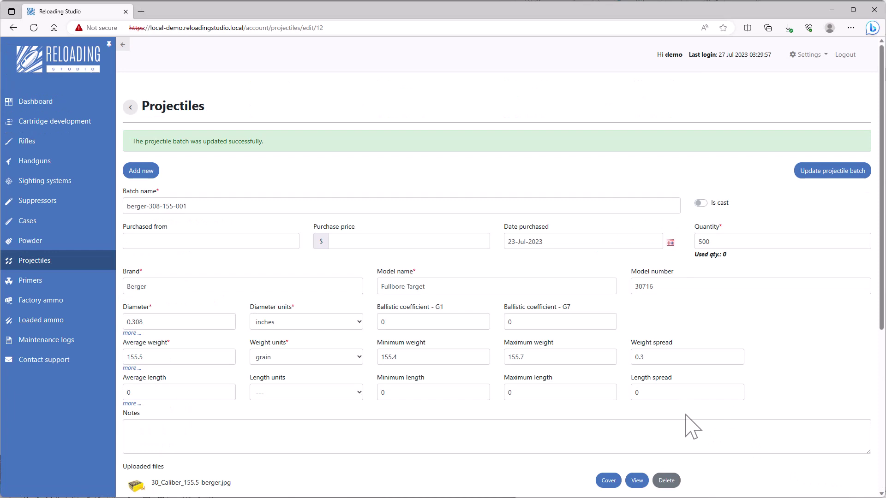
Make 30_Caliber_155.5-berger.jpg the cover image and delete both lab-server.jpg files and lab.png from the batch
scroll(695, 424, "down", 6)
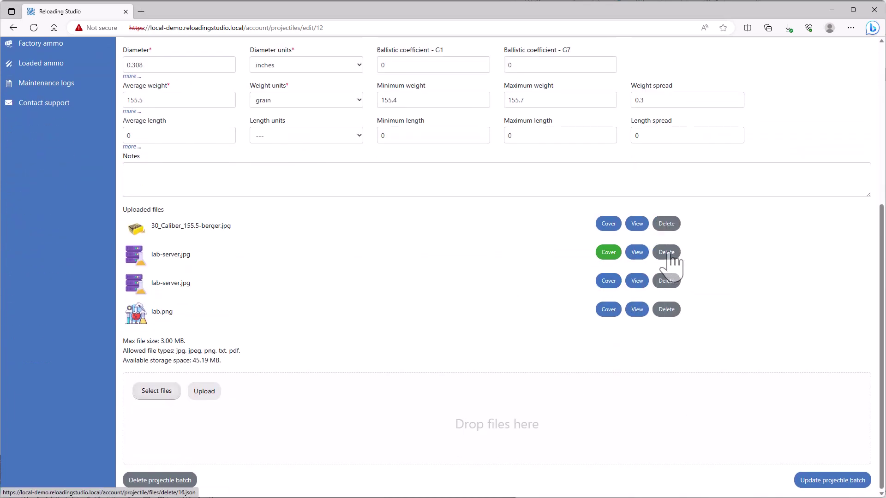
left_click(606, 226)
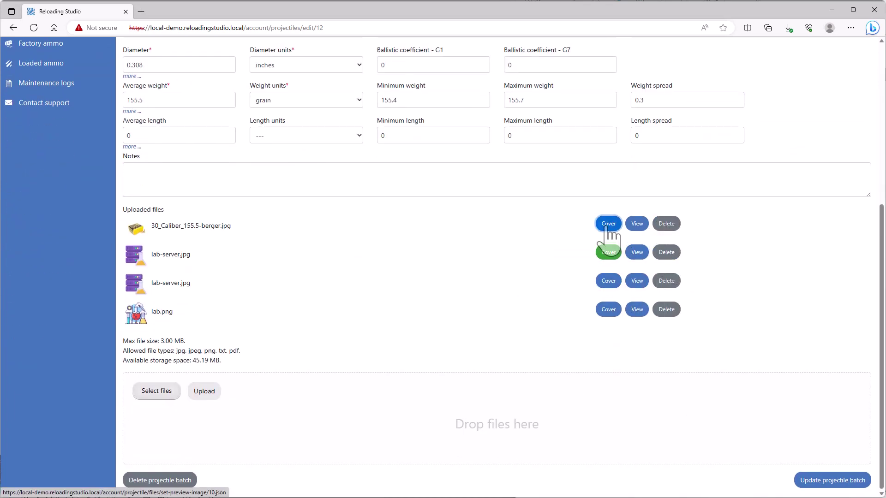
left_click(666, 253)
left_click(485, 79)
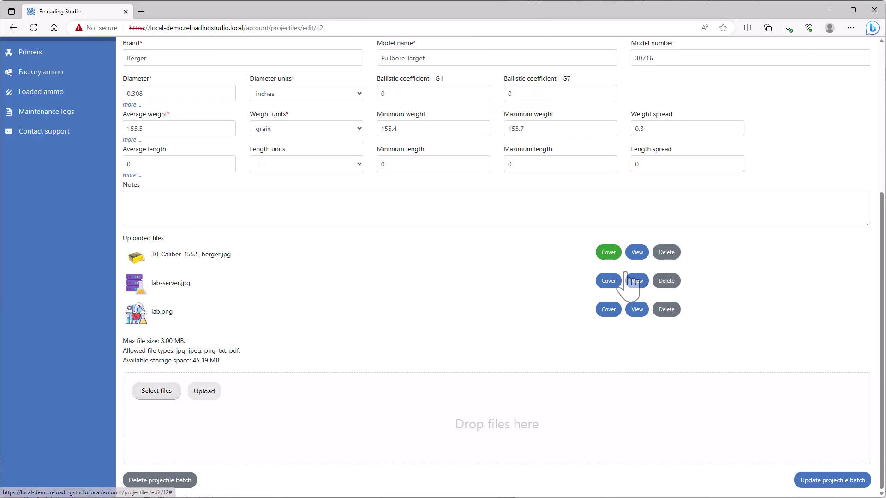
left_click(667, 281)
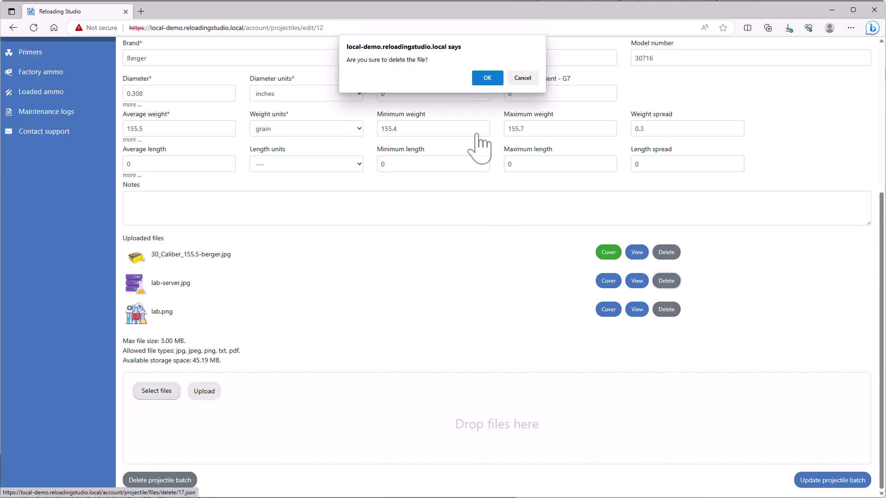
left_click(485, 80)
left_click(666, 309)
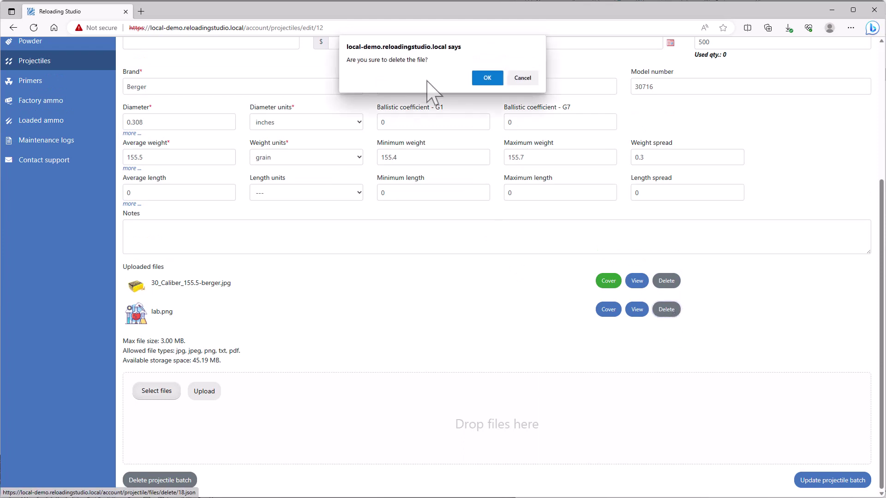
left_click(487, 76)
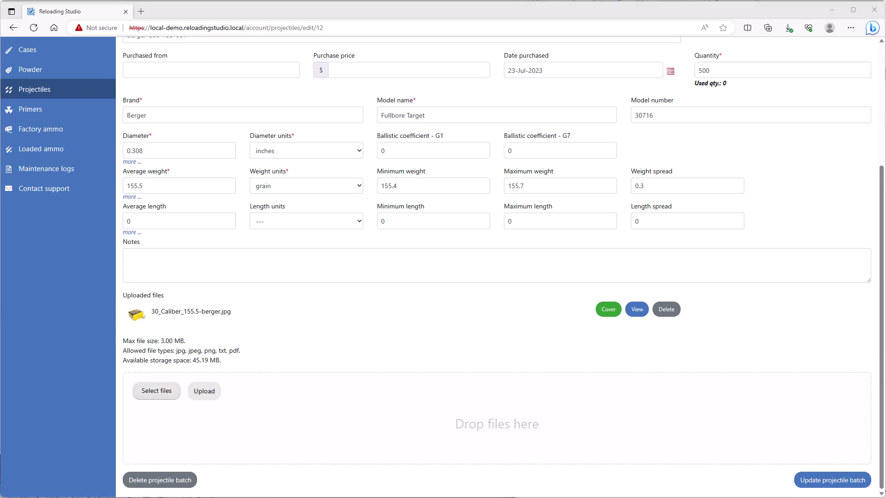
Add test_notes.txt and test_manual.pdf to the batch's files awaiting upload
left_click_drag(833, 166, 296, 409)
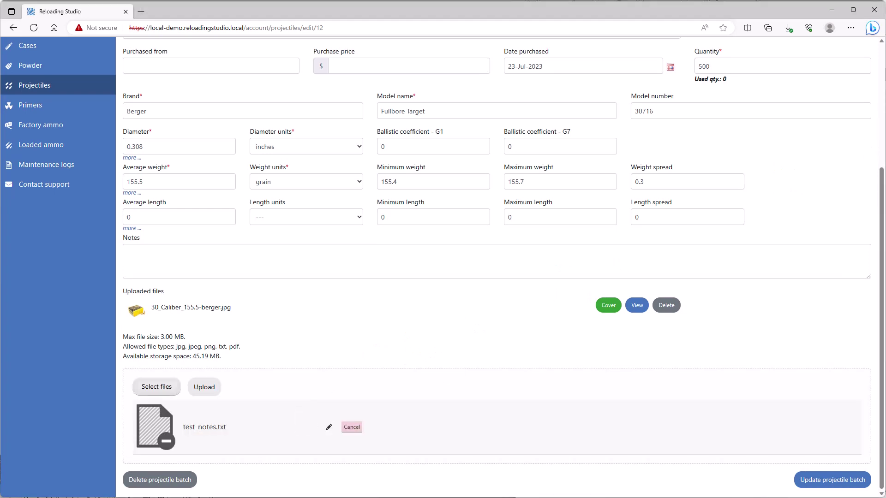
left_click_drag(707, 129, 369, 399)
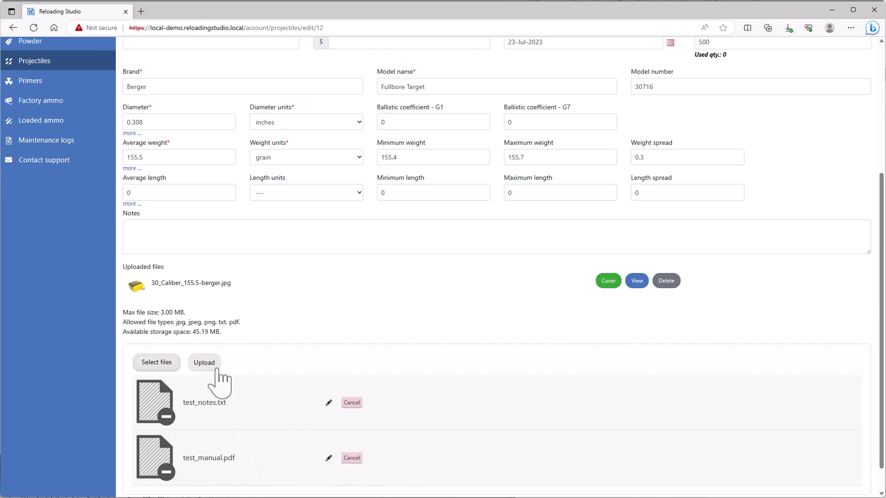
scroll(229, 462, "down", 2)
scroll(340, 411, "up", 5)
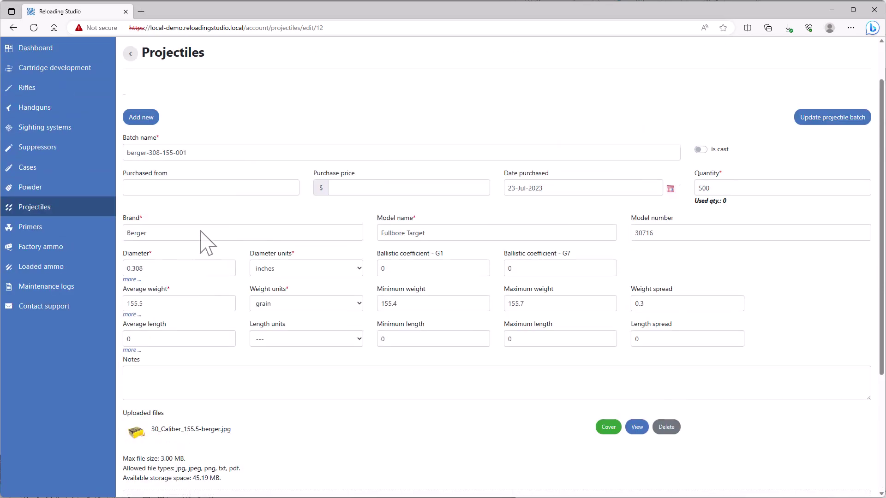
scroll(399, 327, "down", 3)
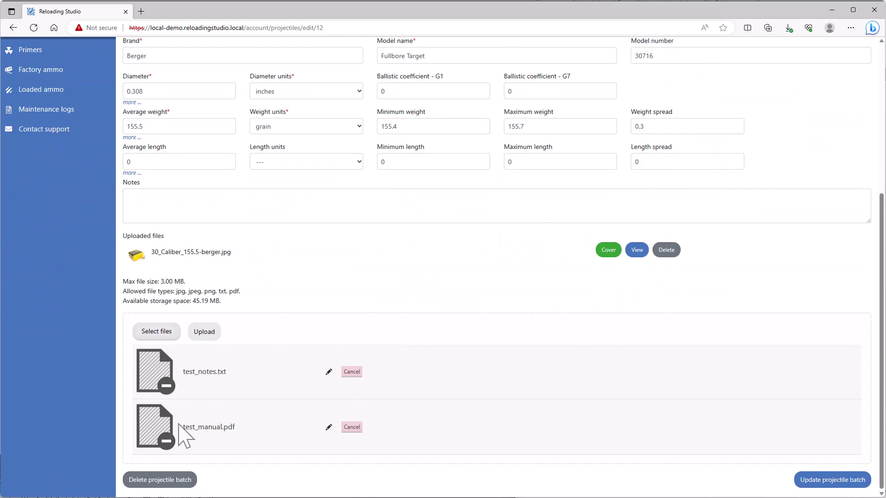
scroll(177, 427, "up", 3)
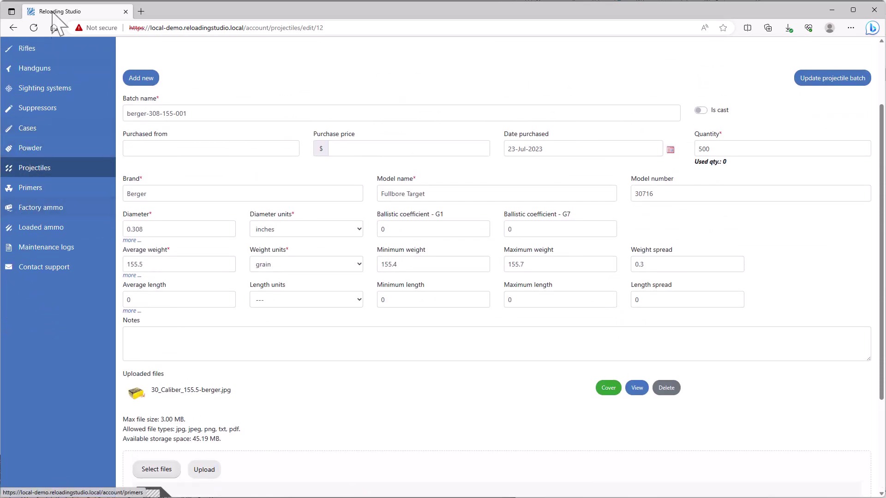
Upload test_notes.txt and test_manual.pdf to the berger-308-155-001 batch and save the batch
scroll(223, 271, "down", 3)
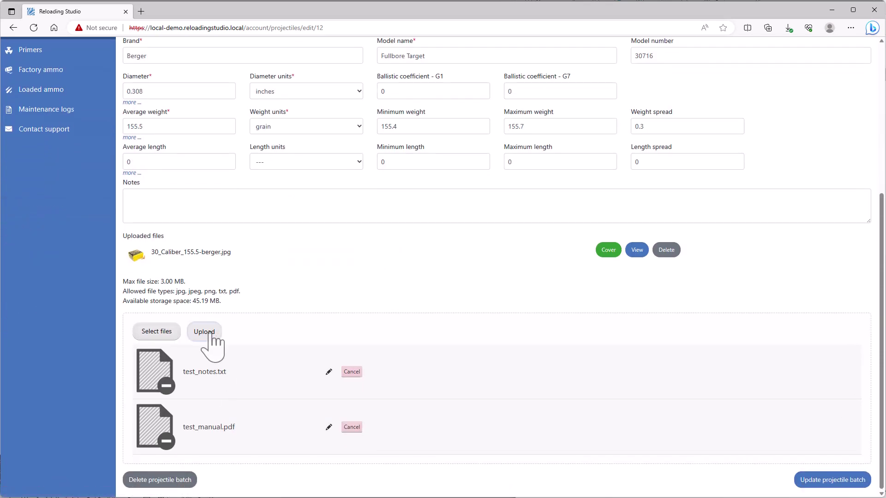
left_click(211, 333)
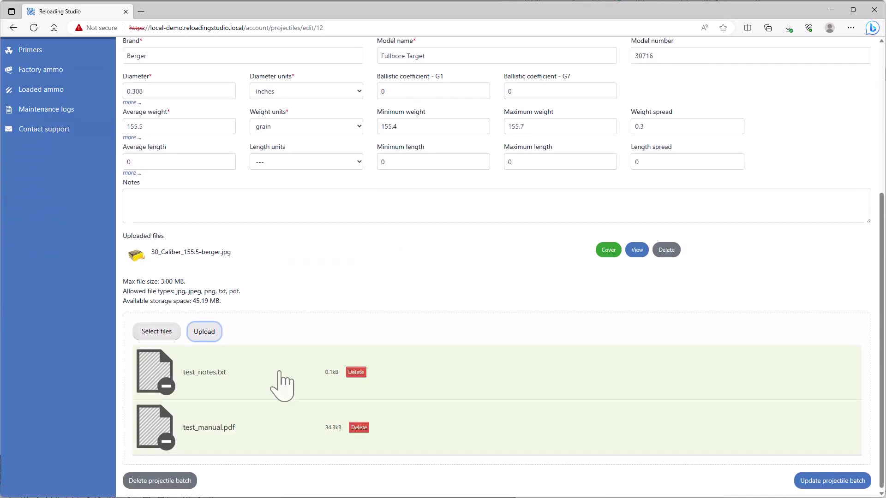
left_click(831, 481)
scroll(311, 346, "down", 5)
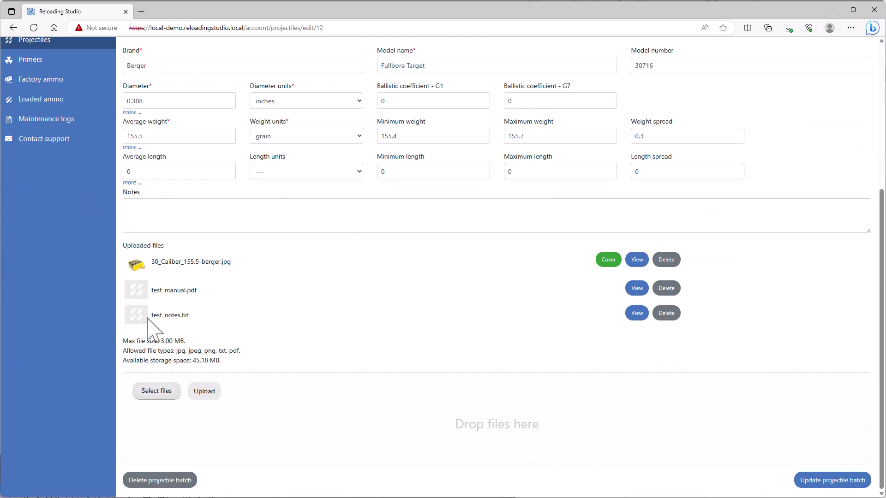
View the uploaded test_manual.pdf and test_notes.txt, returning to the projectile batch's edit page
scroll(161, 318, "up", 10)
scroll(288, 309, "down", 10)
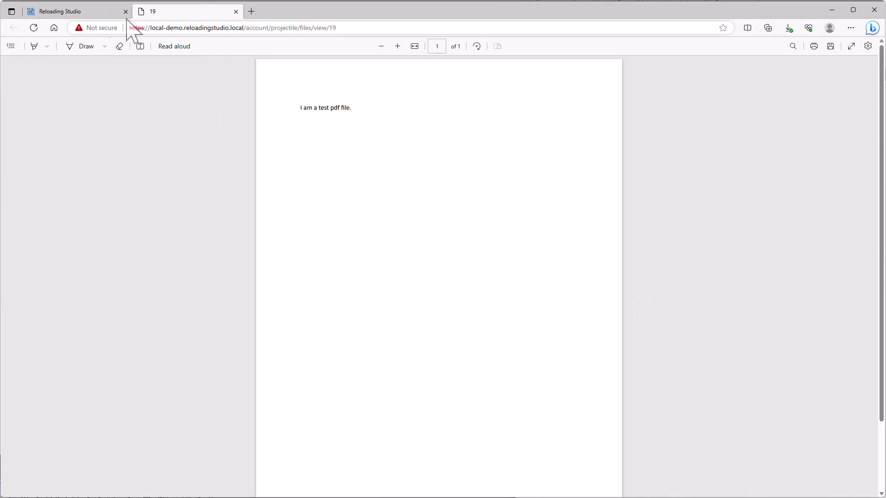
left_click(72, 11)
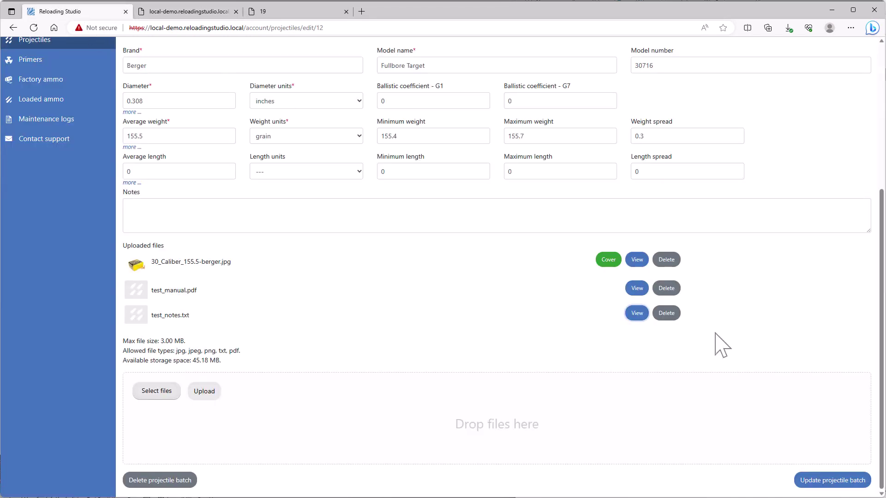
Delete test_notes.txt and test_manual.pdf from the batch's uploaded files and save the batch
left_click(666, 313)
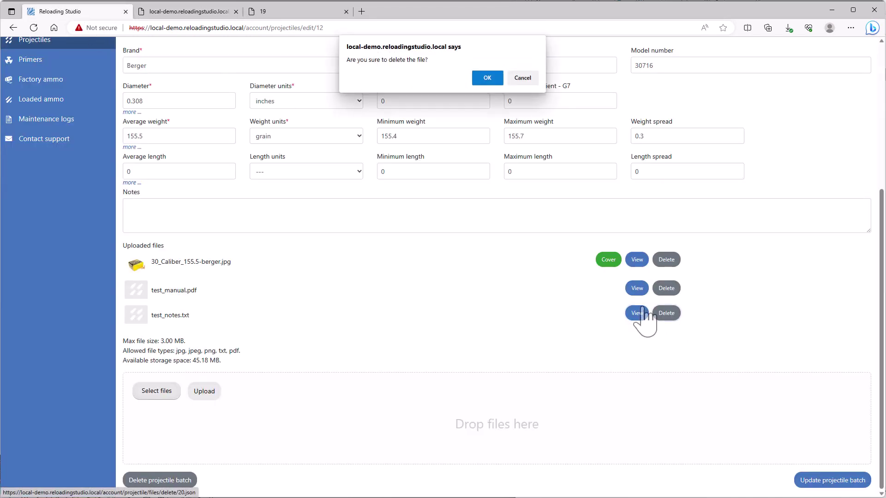
left_click(486, 82)
left_click(666, 314)
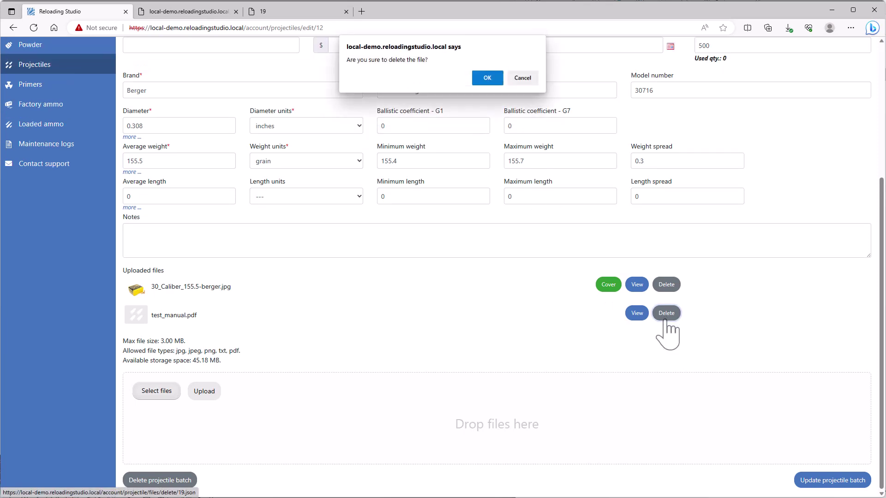
left_click(485, 79)
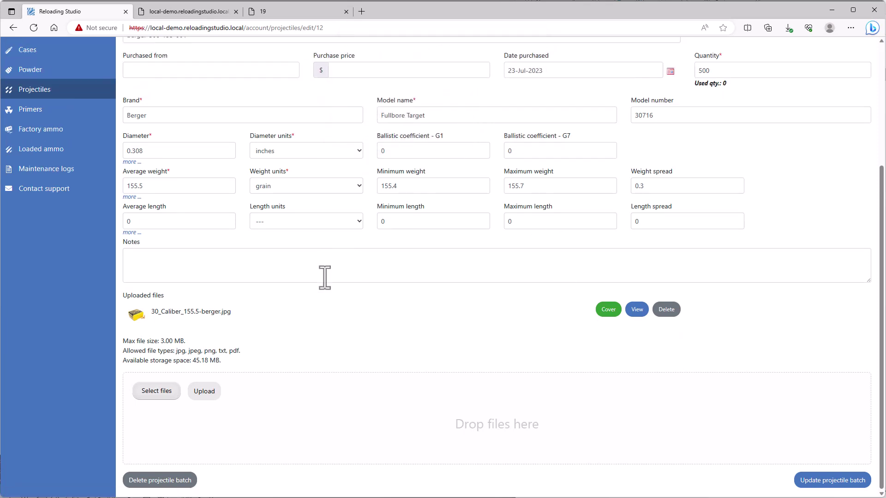
left_click(857, 482)
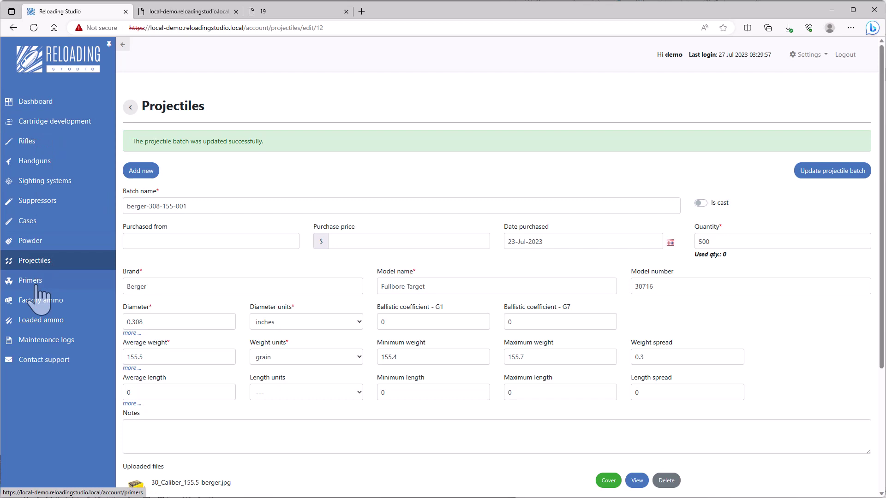
Open the form for adding a new recipe in Cartridge development
left_click(37, 122)
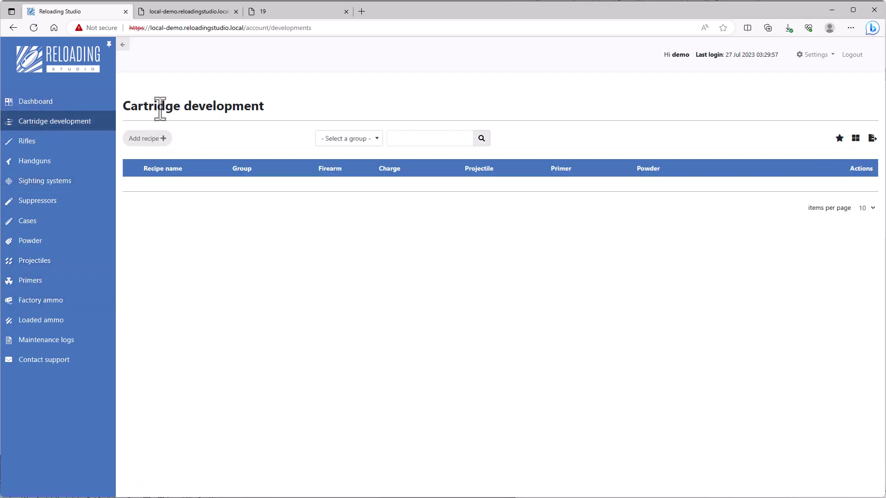
left_click_drag(261, 107, 126, 113)
left_click(161, 112)
left_click(161, 138)
Examine the new recipe form from its primary components down to the uploaded files section
scroll(358, 327, "down", 7)
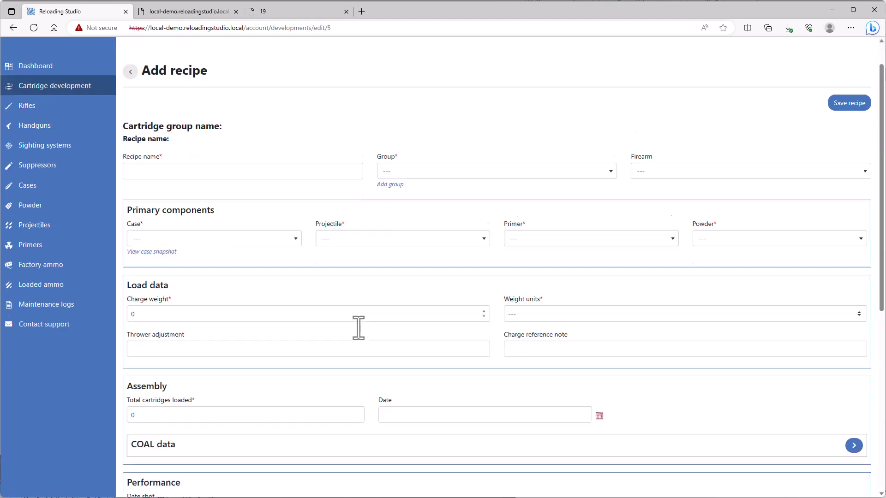
scroll(366, 340, "down", 1)
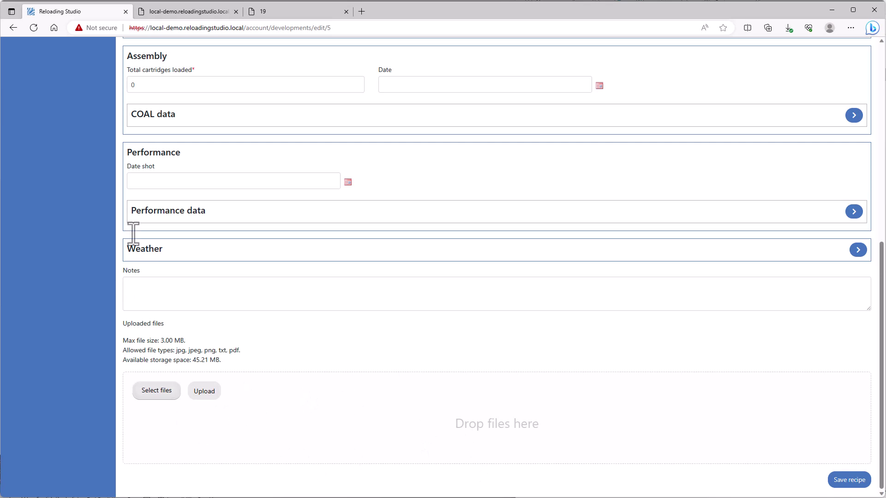
scroll(277, 276, "up", 8)
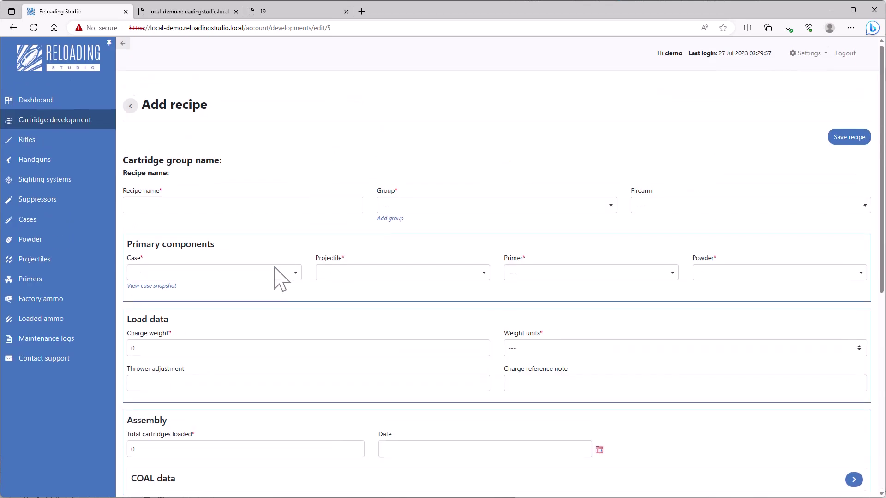
scroll(286, 431, "down", 8)
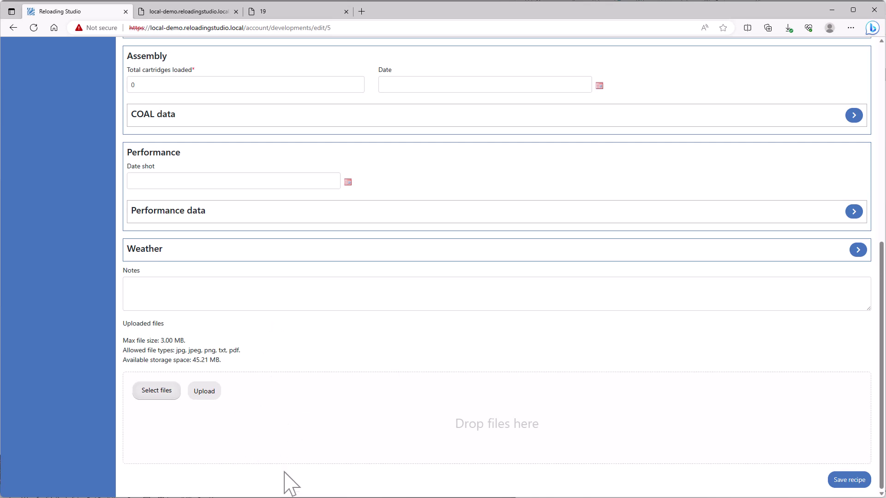
scroll(212, 350, "up", 8)
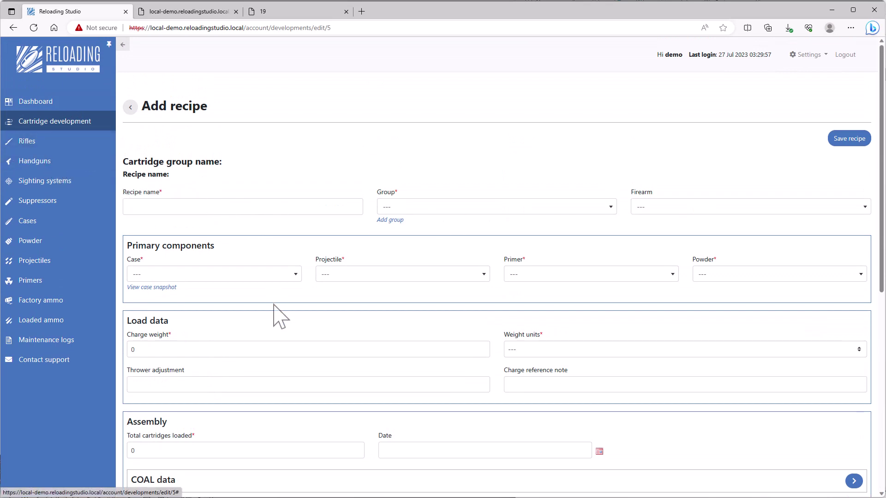
scroll(281, 312, "down", 7)
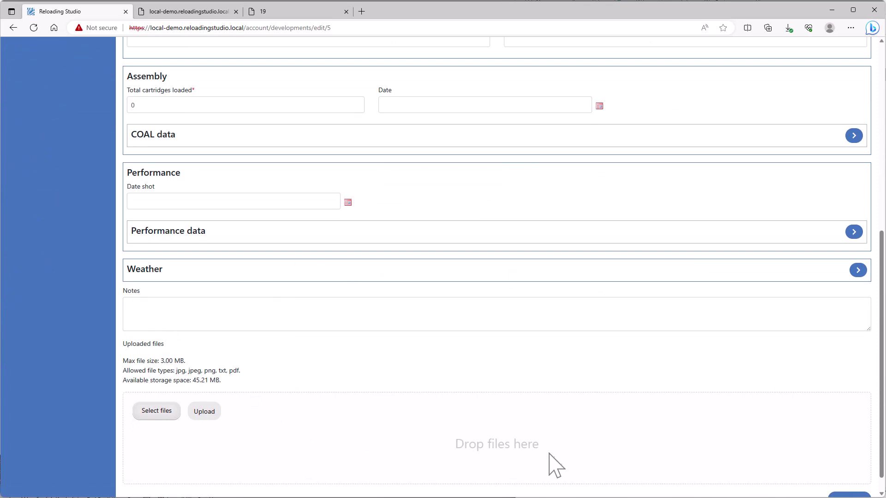
scroll(226, 212, "up", 8)
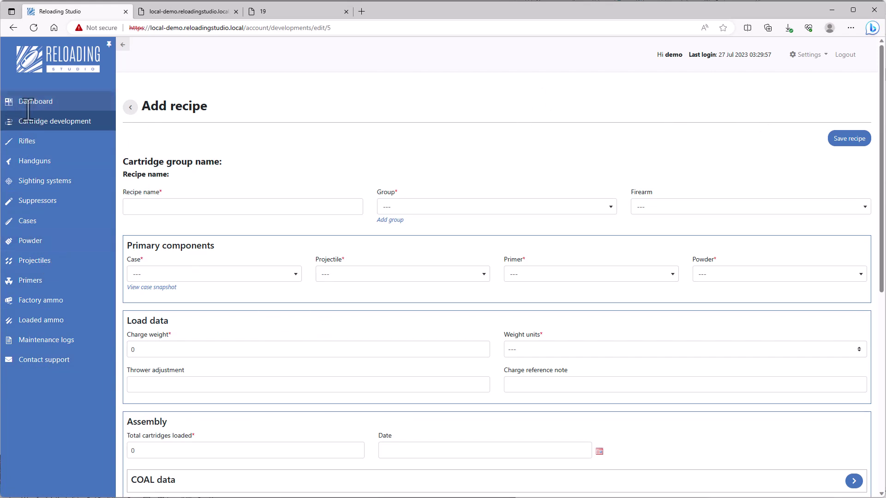
Open the henry-357 rifle record and check its uploaded files section
left_click(26, 146)
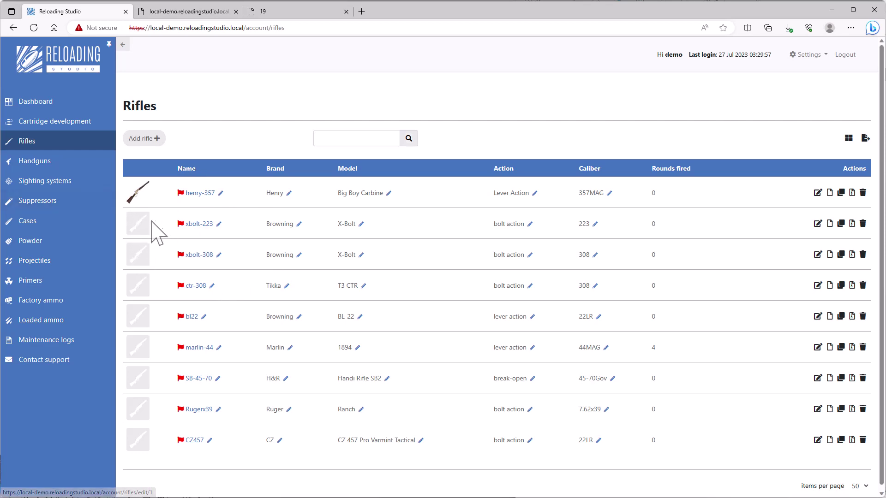
left_click(139, 196)
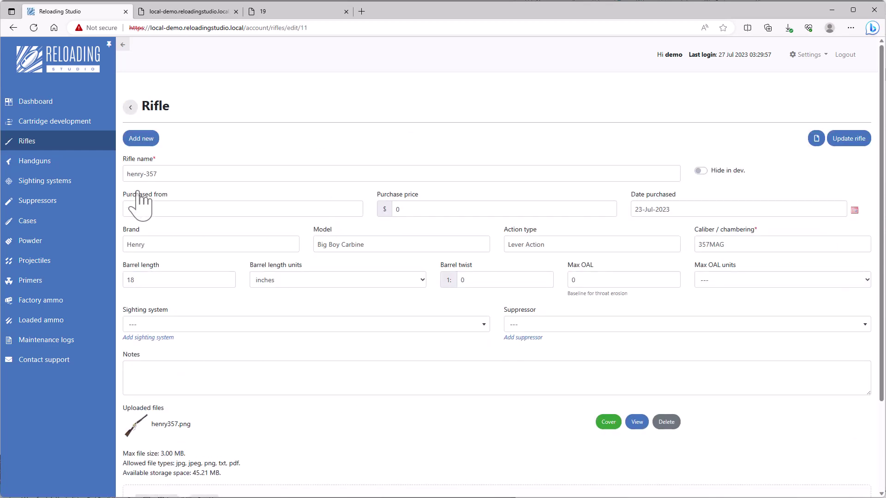
scroll(219, 433, "down", 2)
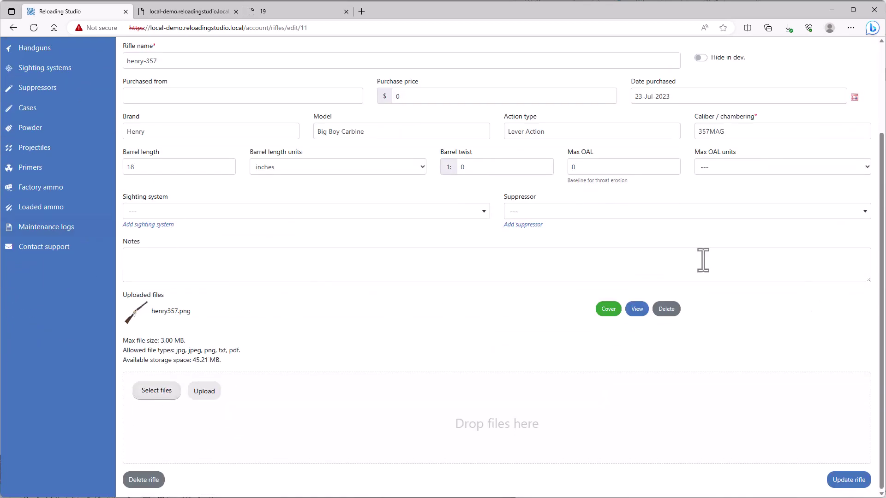